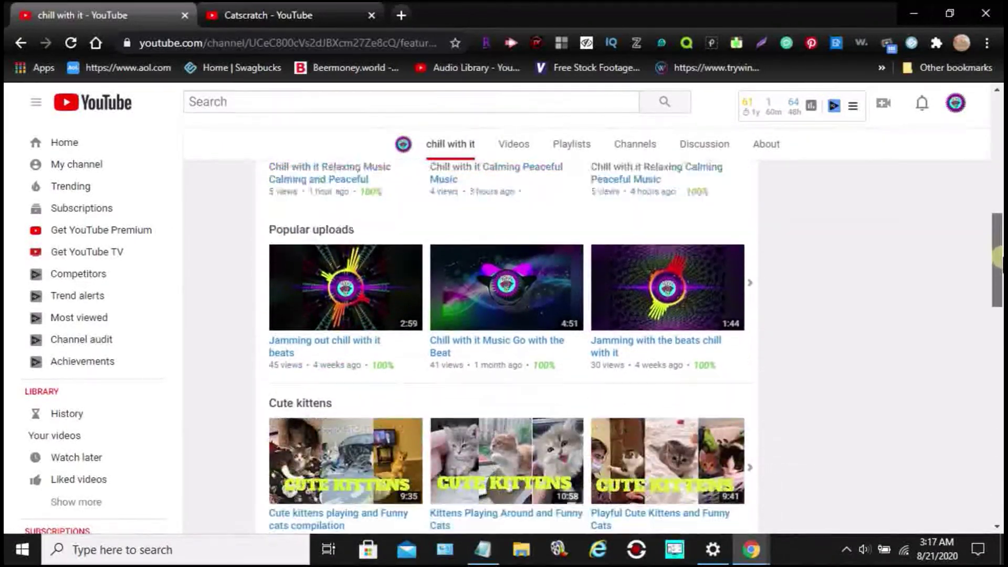
pyautogui.moveTo(999, 256); pyautogui.dragTo(998, 450)
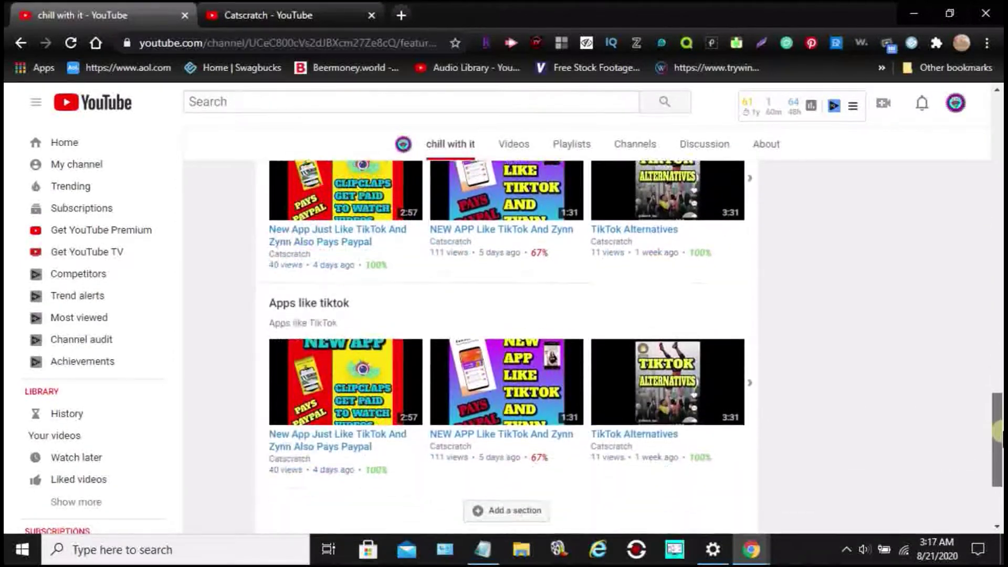
pyautogui.moveTo(998, 449); pyautogui.dragTo(999, 133)
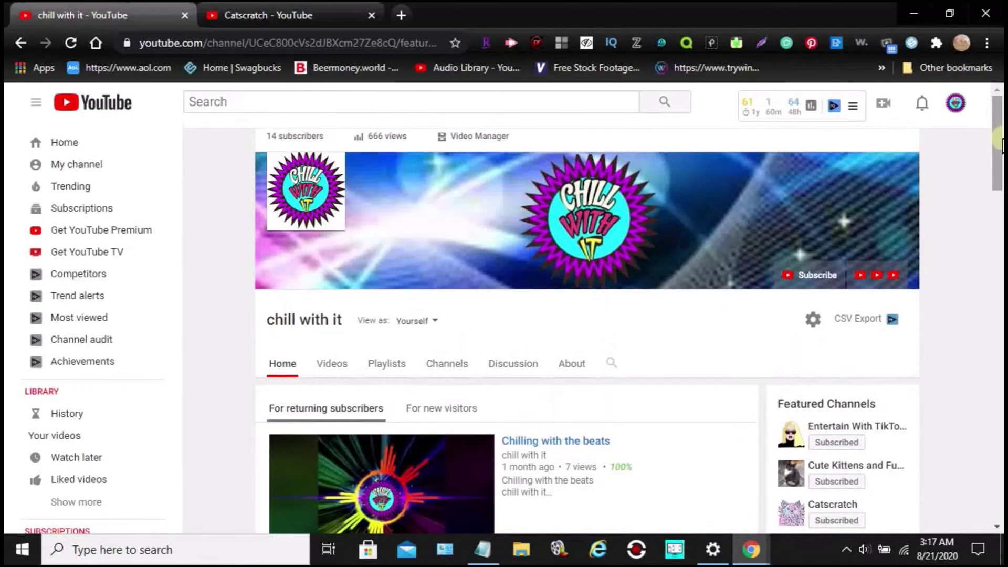
pyautogui.moveTo(998, 151); pyautogui.dragTo(998, 189)
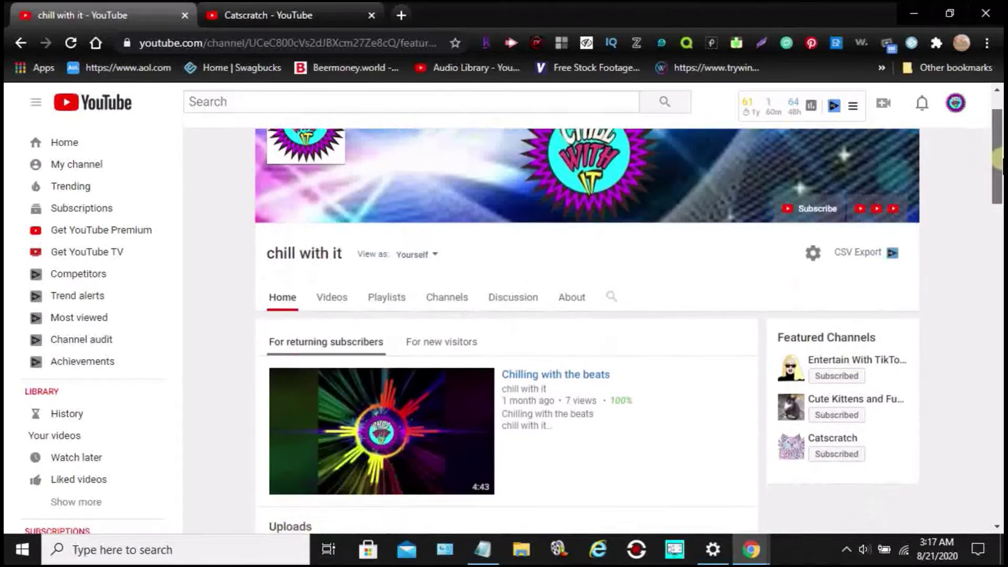
pyautogui.moveTo(843, 299)
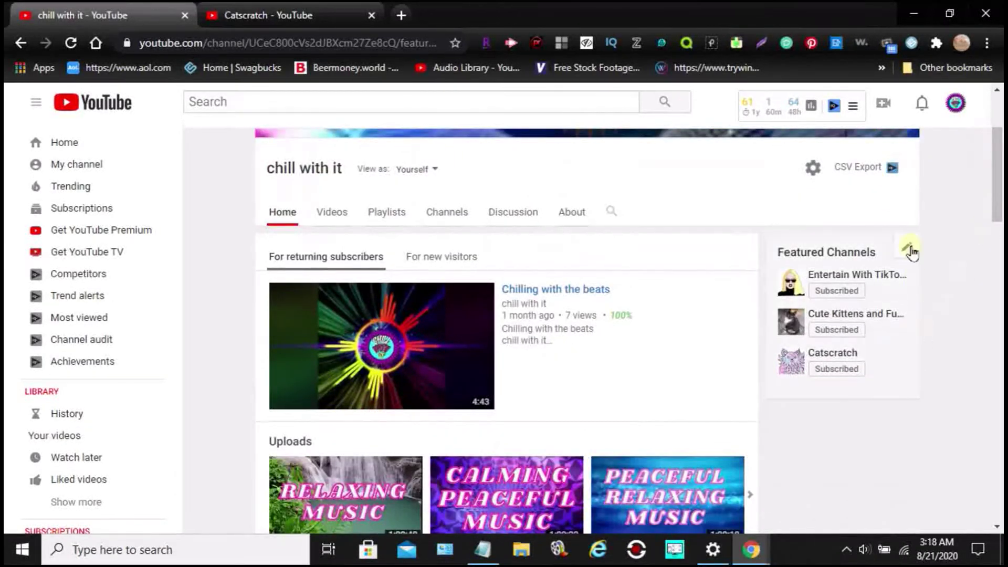
# Open the pencil menu on the Featured Channels module, which lists three channels.
pyautogui.click(909, 251)
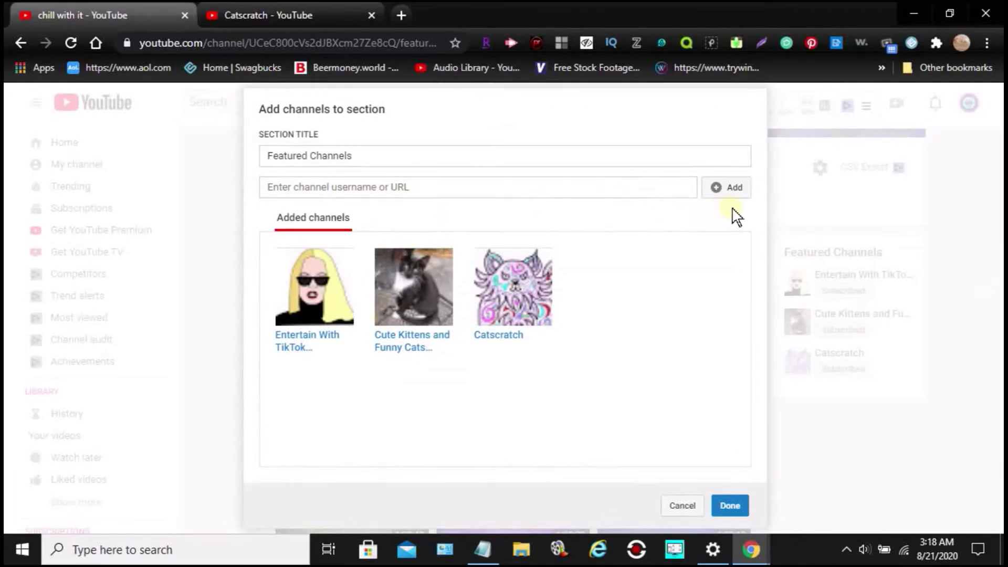
# Save the Featured Channels list with all three added channels kept as they are.
pyautogui.click(726, 508)
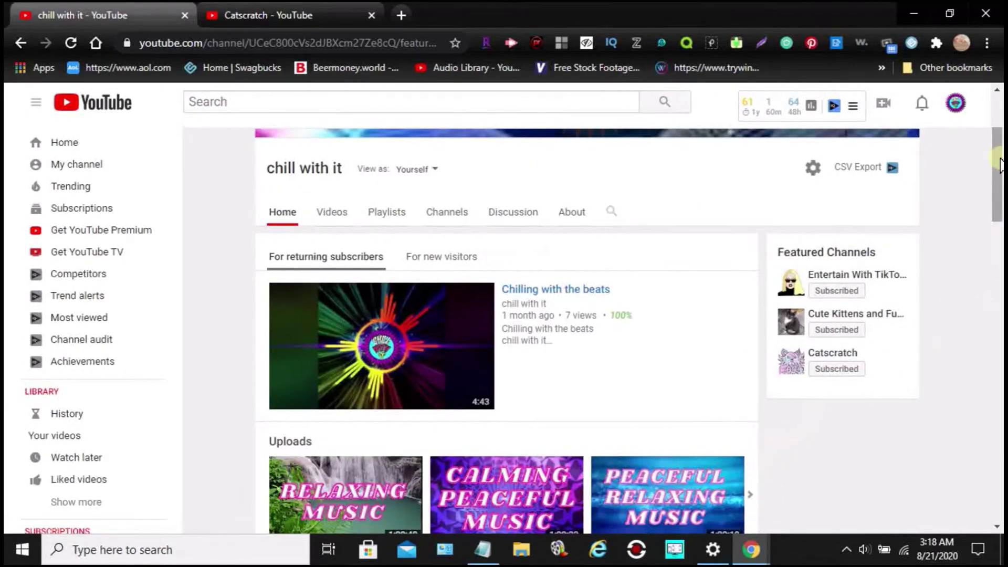
pyautogui.moveTo(998, 162); pyautogui.dragTo(998, 110)
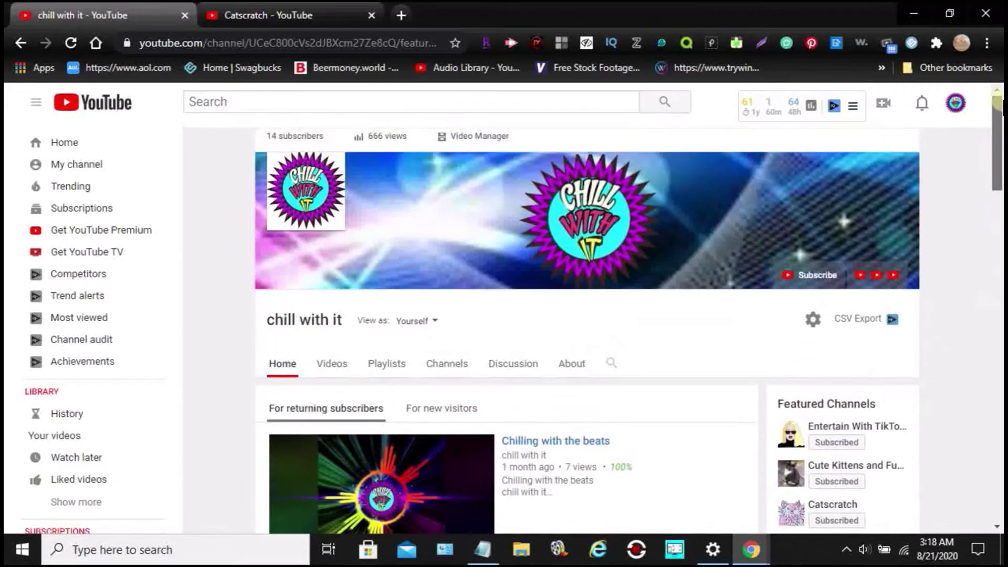
pyautogui.moveTo(902, 165)
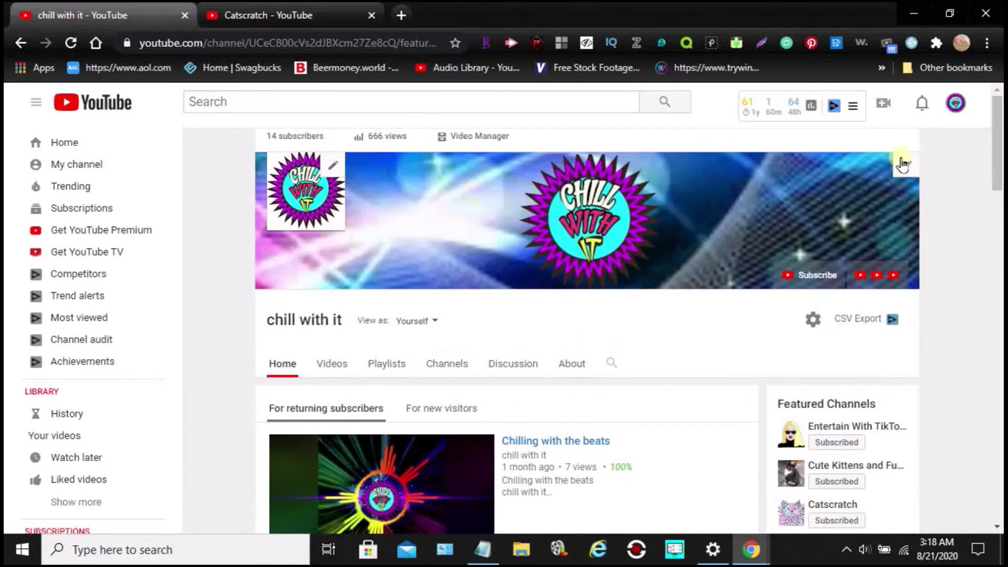
# Save custom links Subscribe, Catscratch, Entertain with Tiktok, and Cute Kittens and Funny Cats over the banner.
pyautogui.click(904, 165)
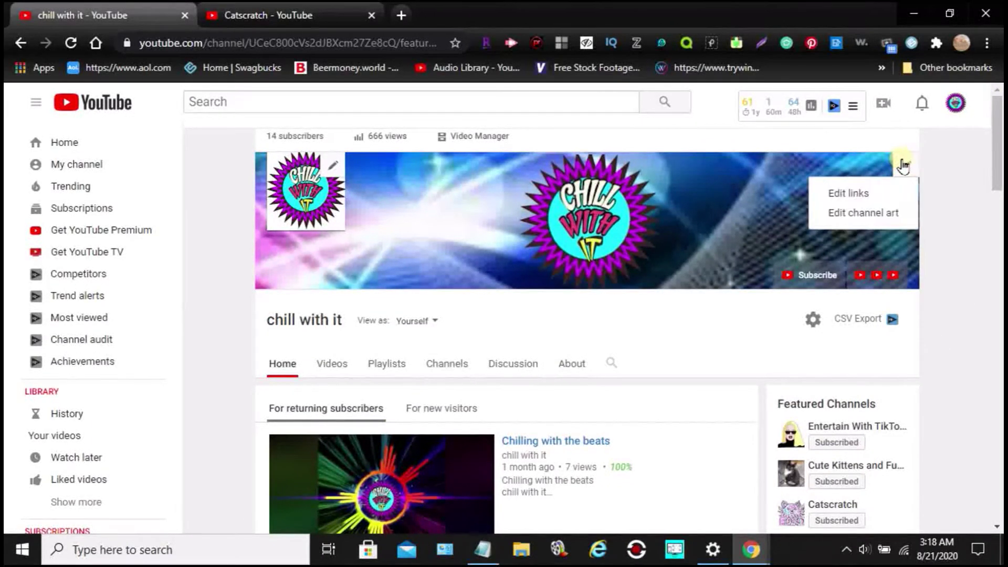
pyautogui.click(834, 213)
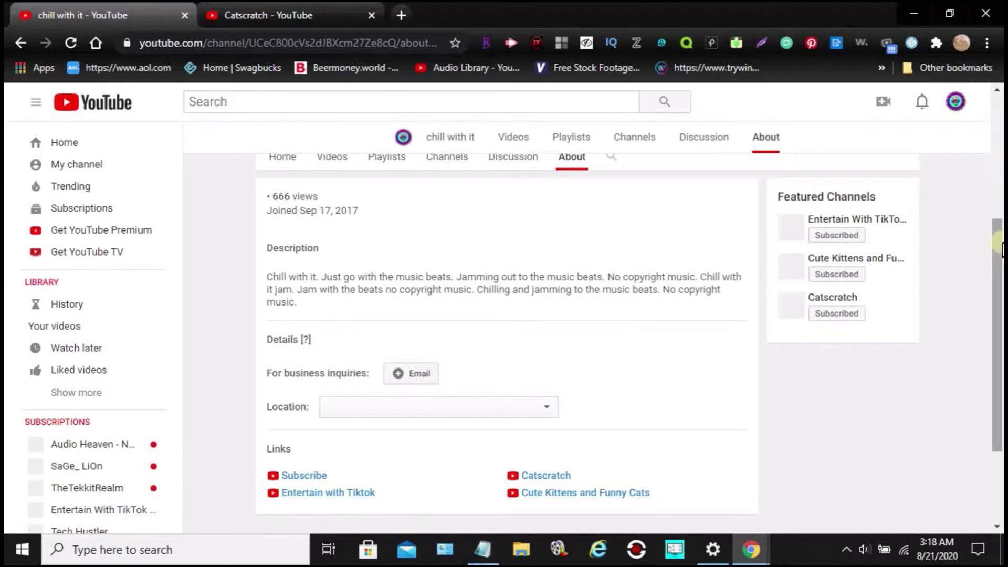
pyautogui.moveTo(999, 245); pyautogui.dragTo(998, 351)
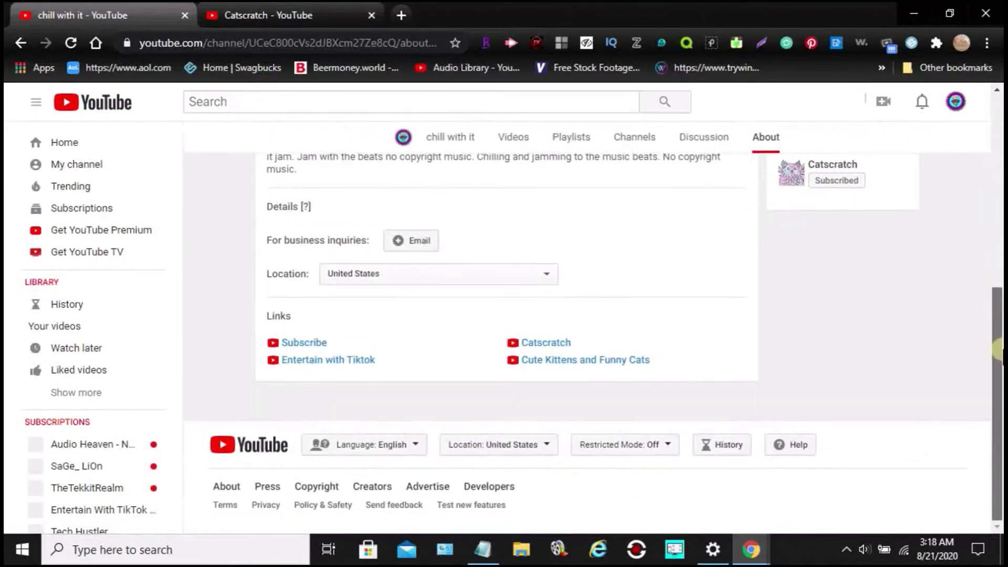
pyautogui.click(259, 315)
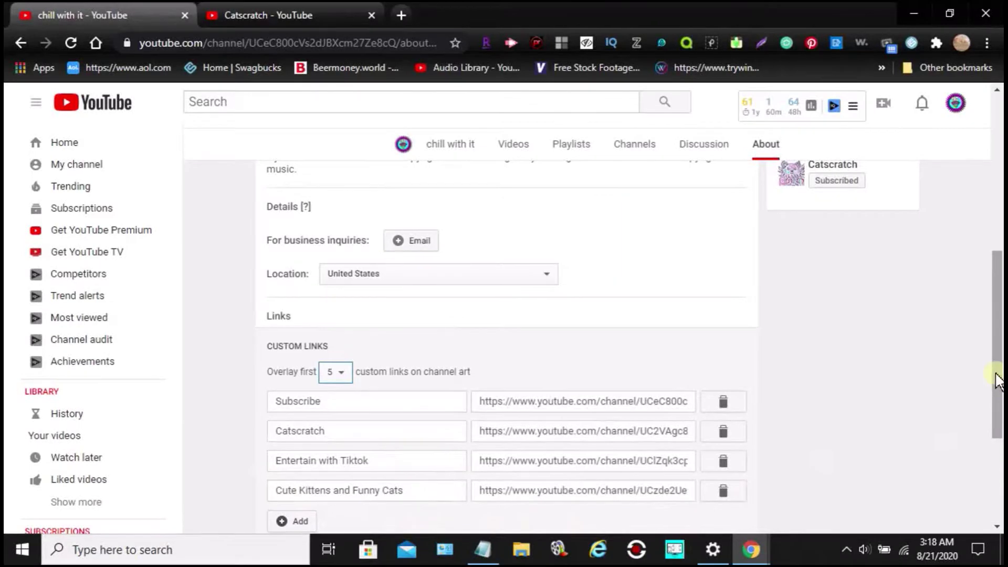
pyautogui.moveTo(998, 378); pyautogui.dragTo(998, 425)
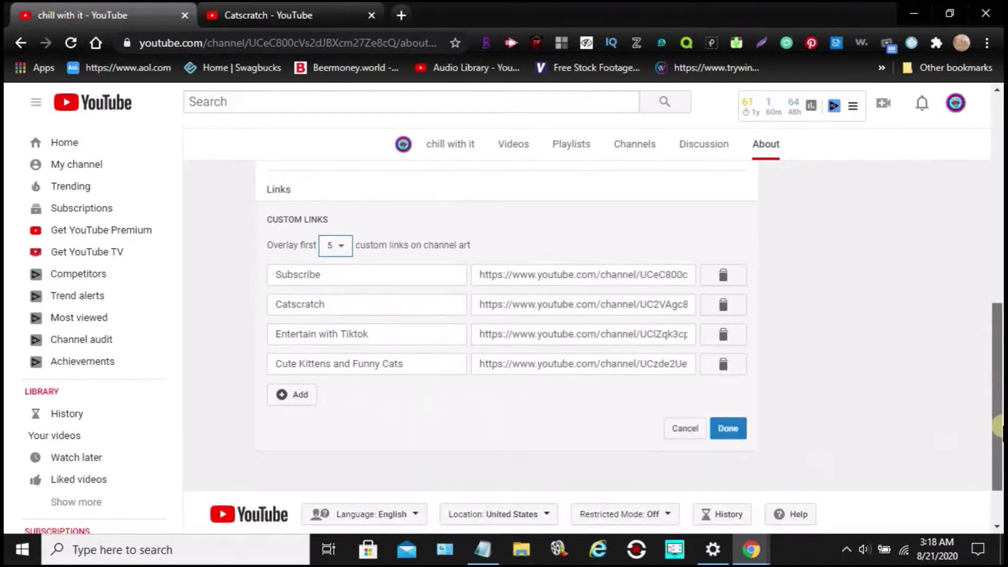
pyautogui.click(733, 430)
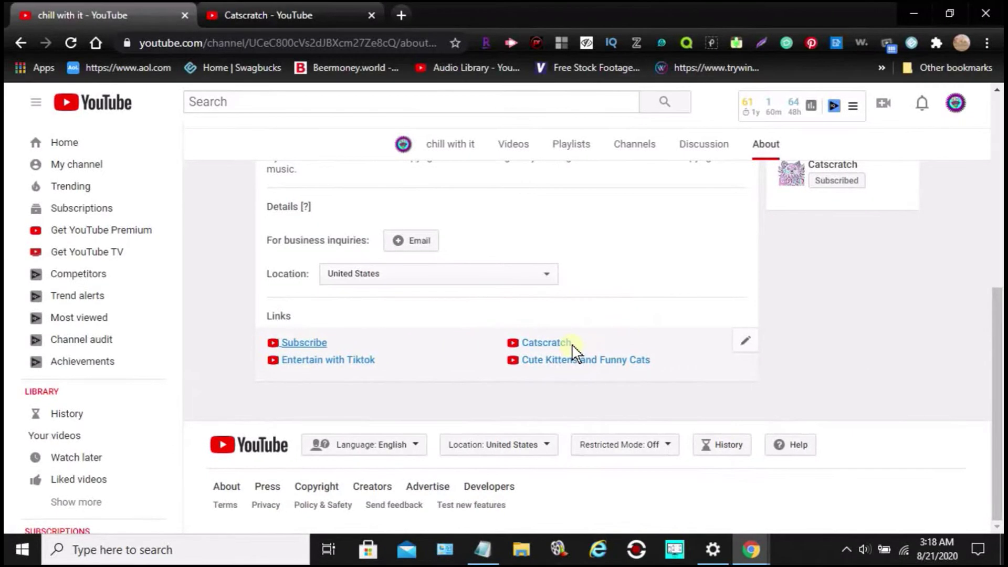
# Try the custom links and banner options, including Cute Kittens and Funny Cats, then return Home.
pyautogui.click(534, 365)
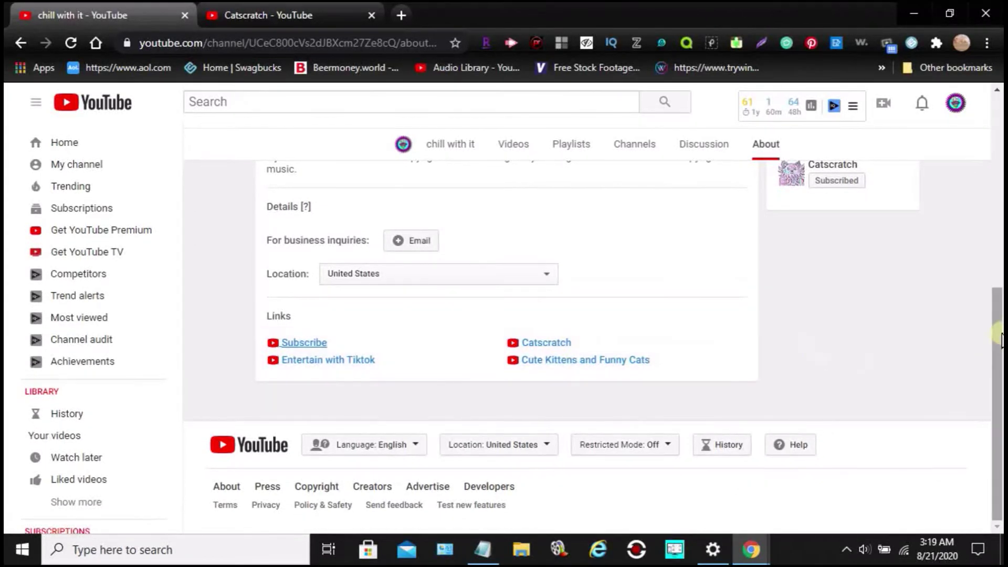
pyautogui.moveTo(998, 331); pyautogui.dragTo(998, 135)
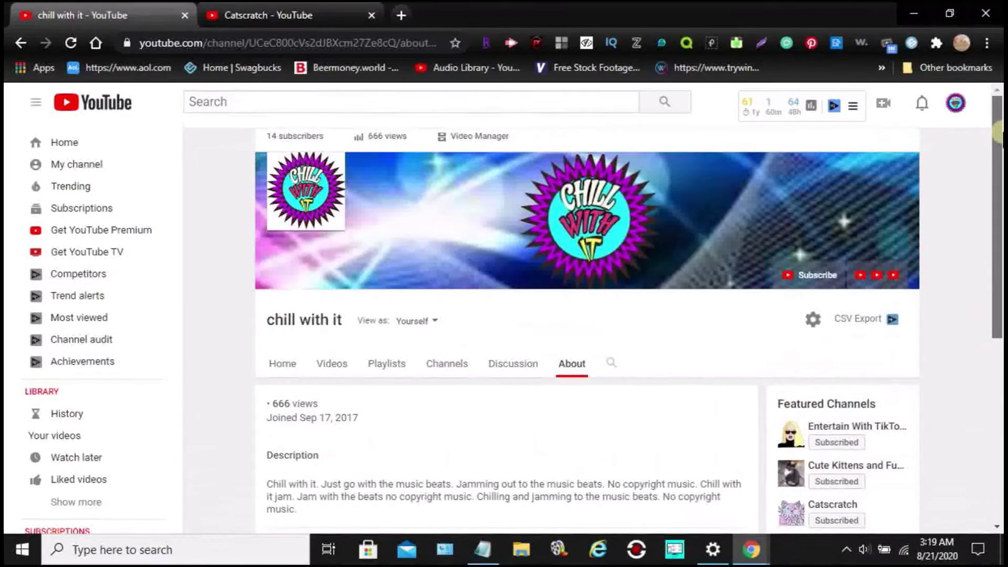
pyautogui.moveTo(913, 169)
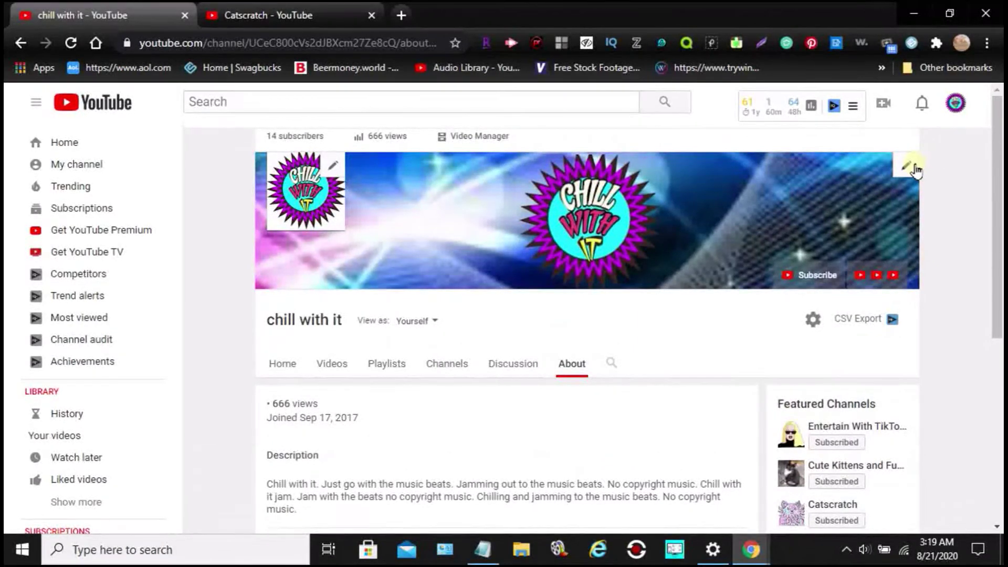
pyautogui.click(911, 169)
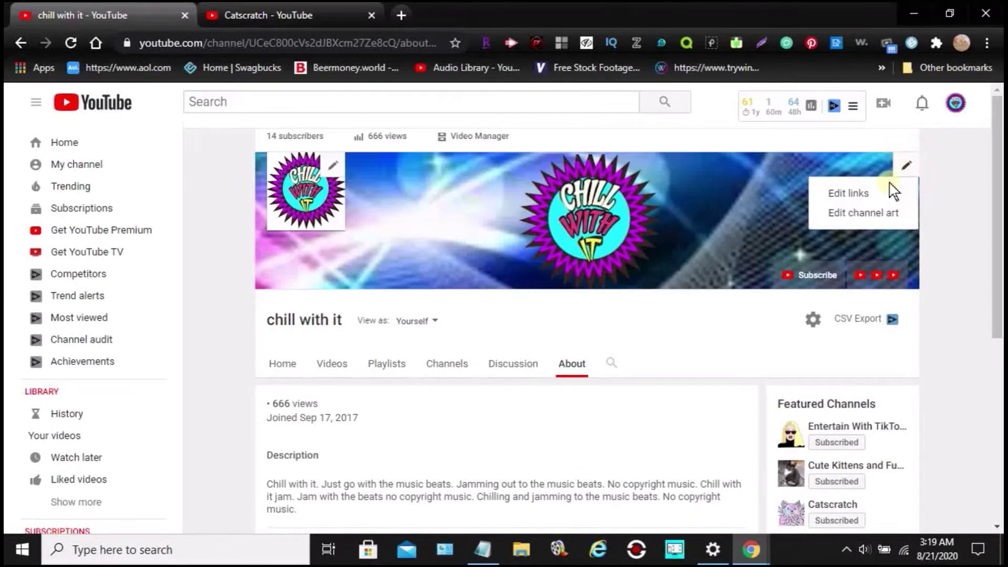
pyautogui.click(878, 194)
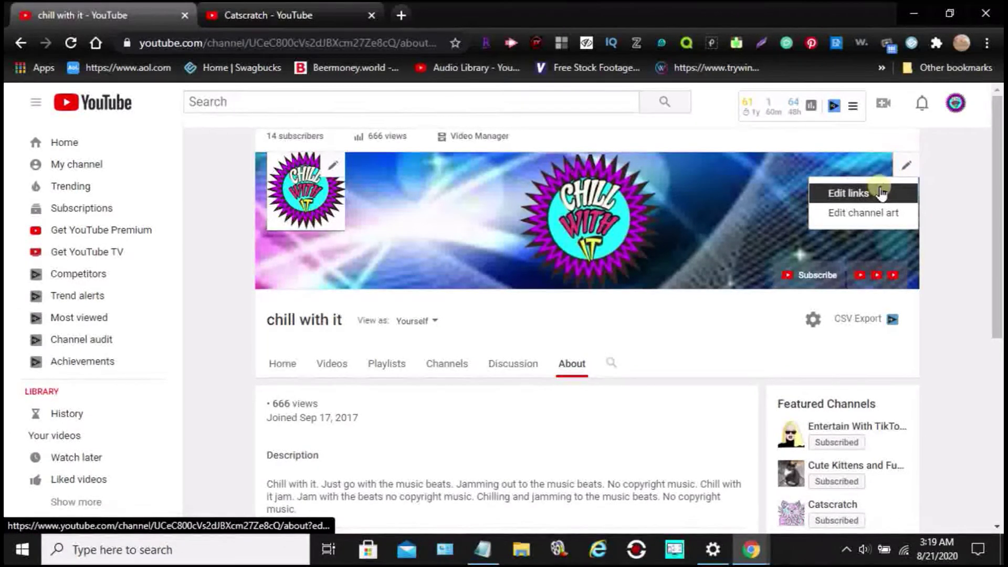
pyautogui.click(949, 172)
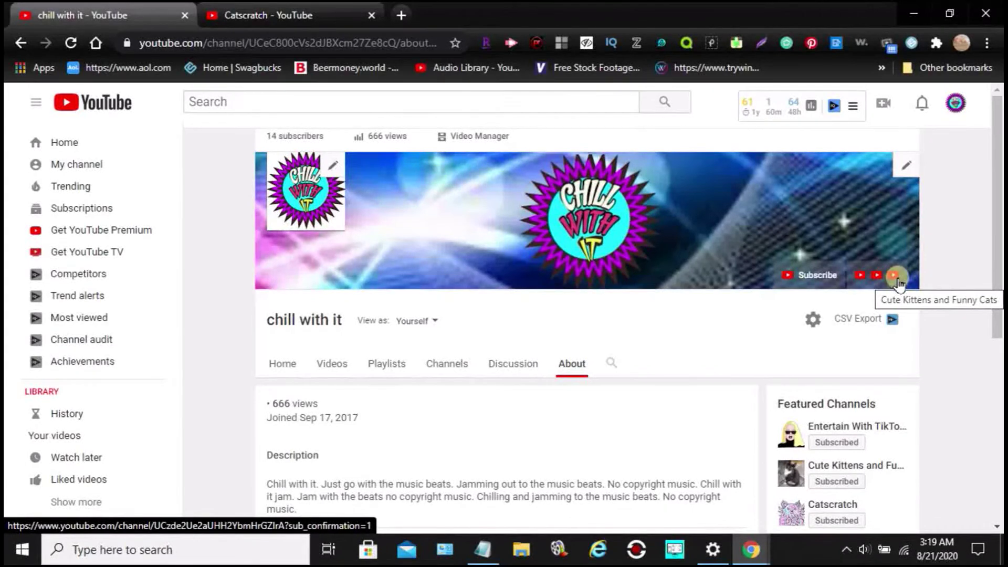
pyautogui.click(897, 277)
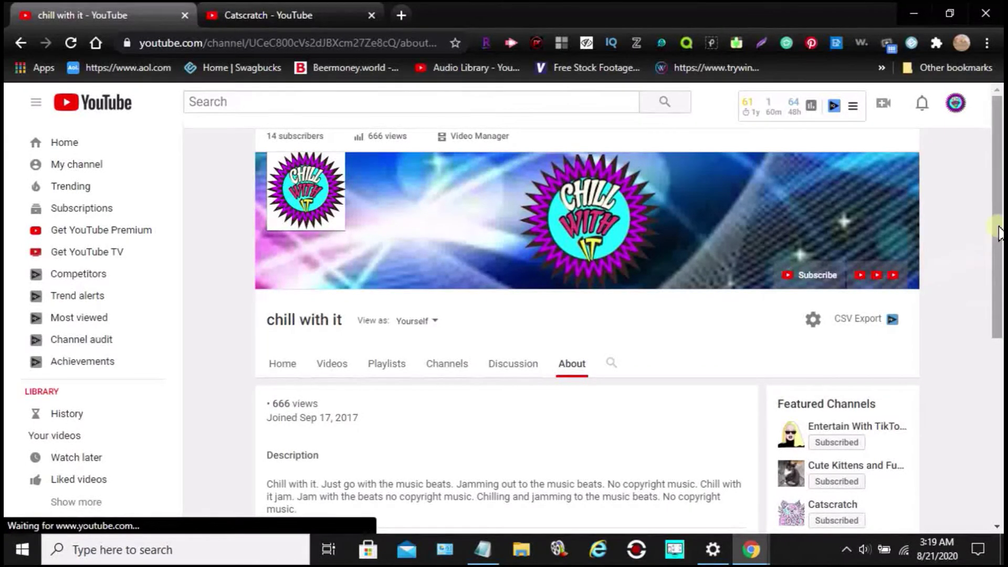
pyautogui.moveTo(998, 233); pyautogui.dragTo(996, 189)
pyautogui.moveTo(999, 177)
pyautogui.mouseDown()
pyautogui.moveTo(998, 325)
pyautogui.moveTo(998, 127)
pyautogui.mouseUp()
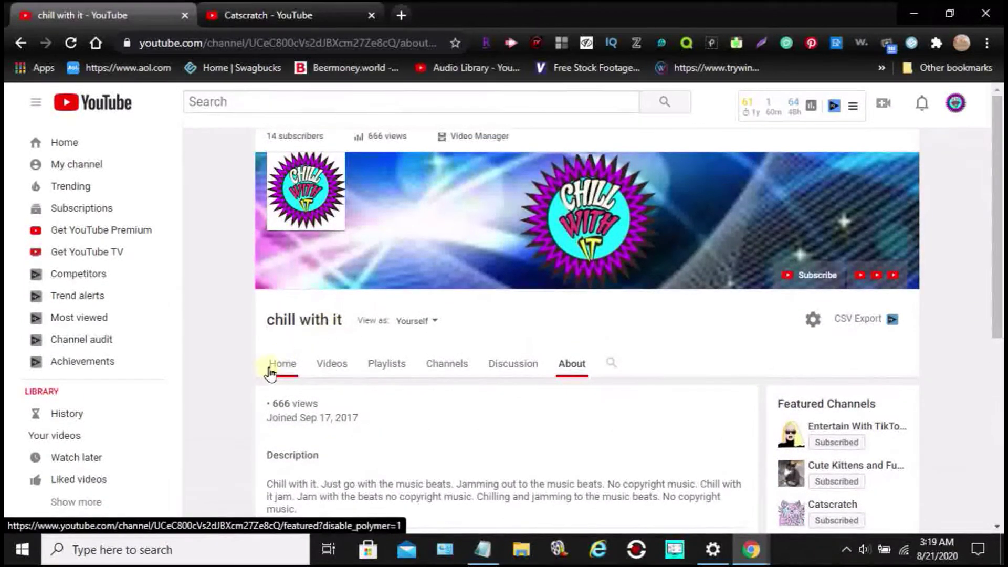
pyautogui.click(280, 363)
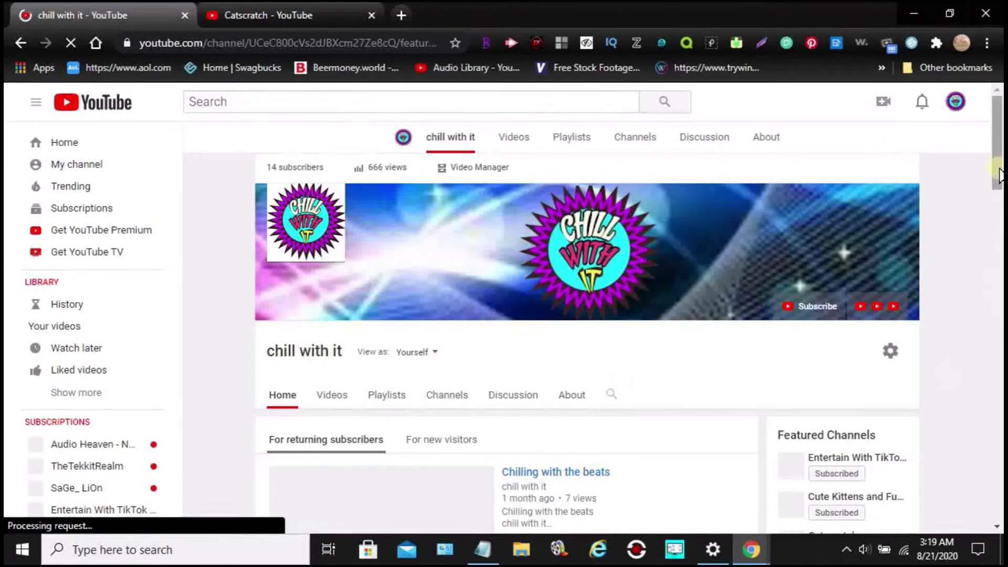
pyautogui.moveTo(998, 172); pyautogui.dragTo(997, 476)
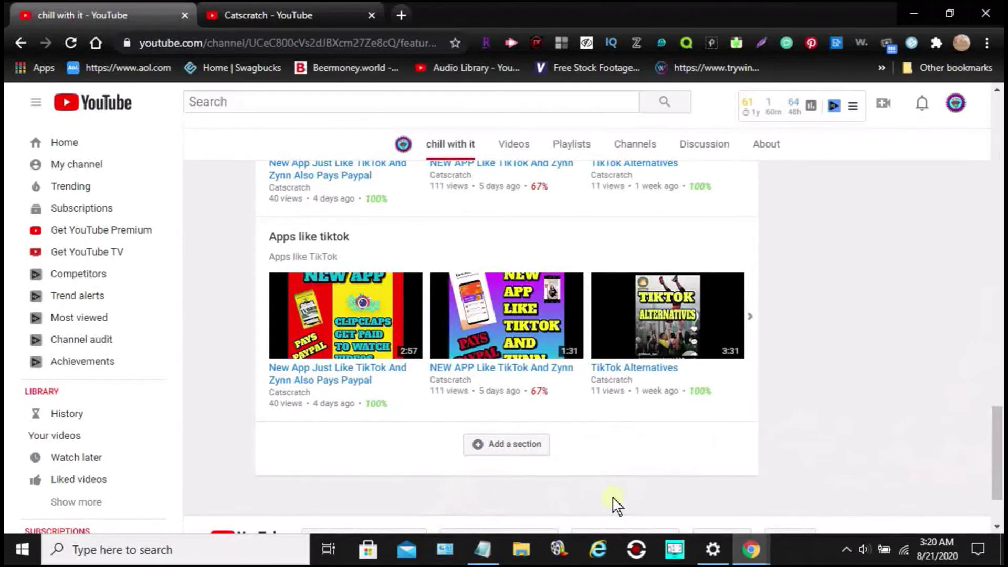
pyautogui.click(520, 444)
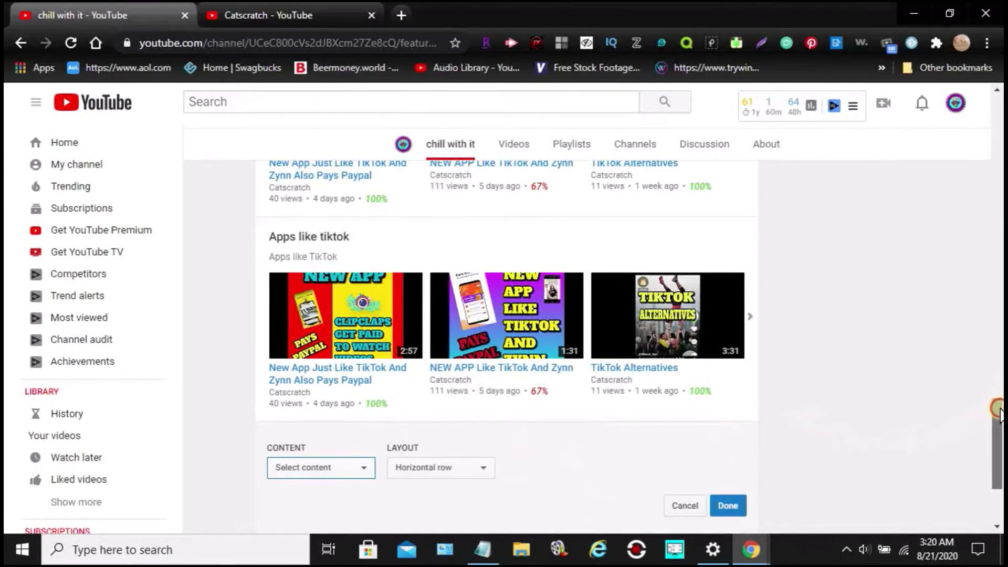
pyautogui.moveTo(997, 413); pyautogui.dragTo(997, 441)
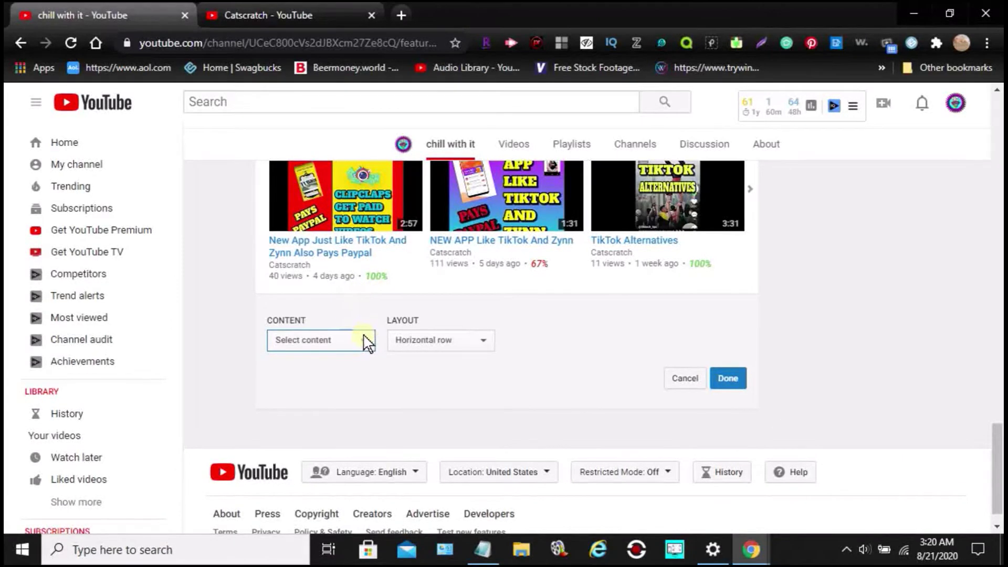
pyautogui.click(369, 342)
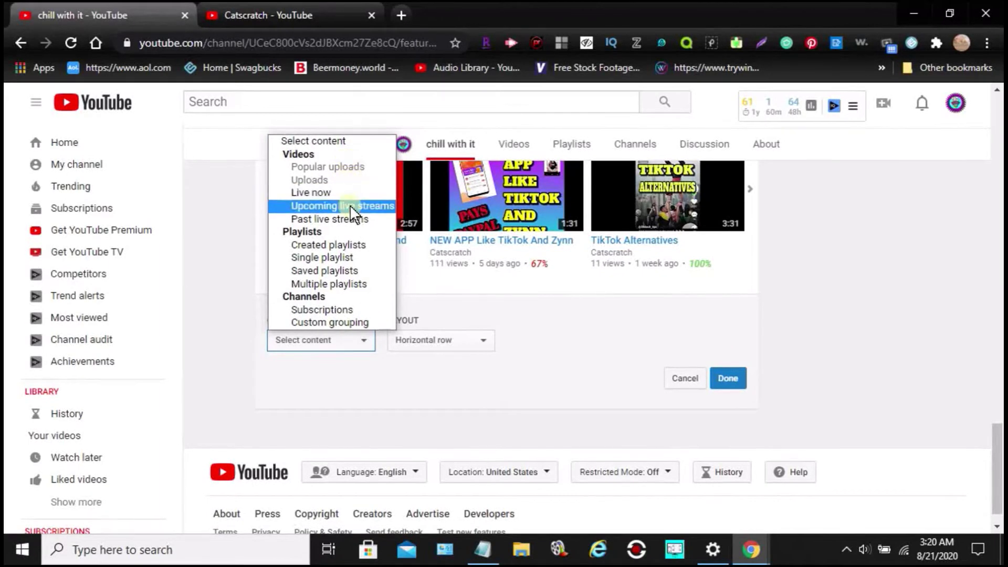
pyautogui.click(358, 166)
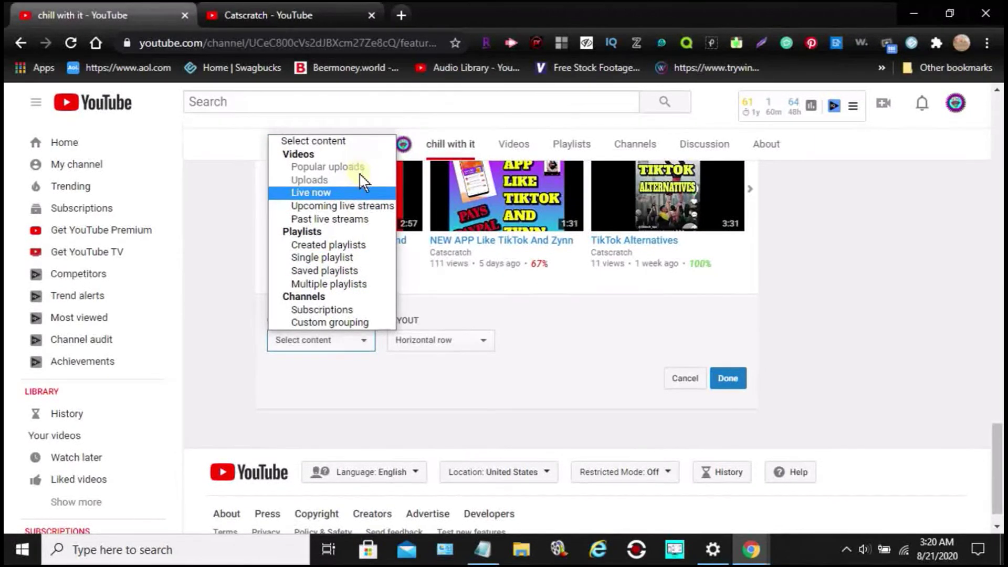
pyautogui.click(370, 258)
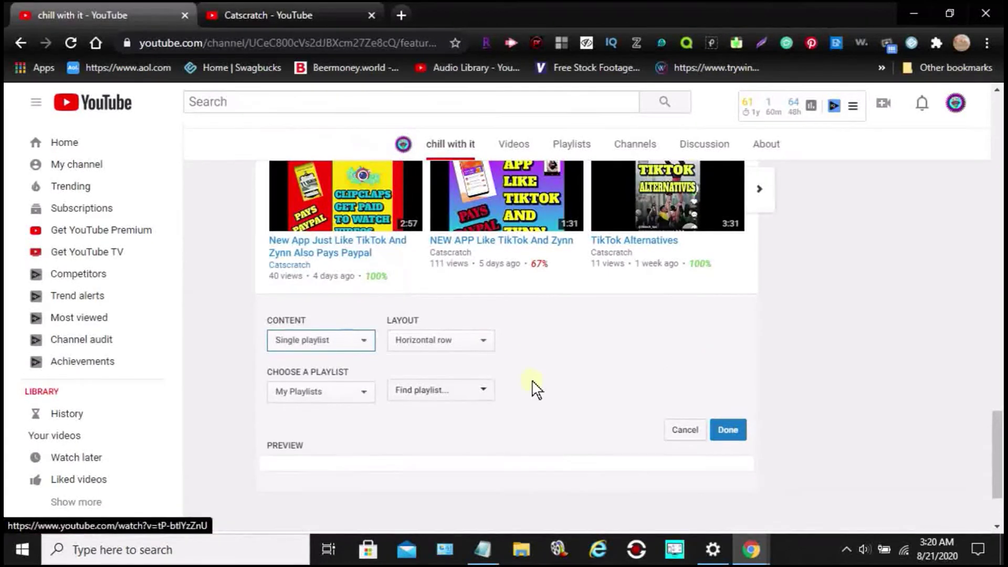
pyautogui.click(489, 390)
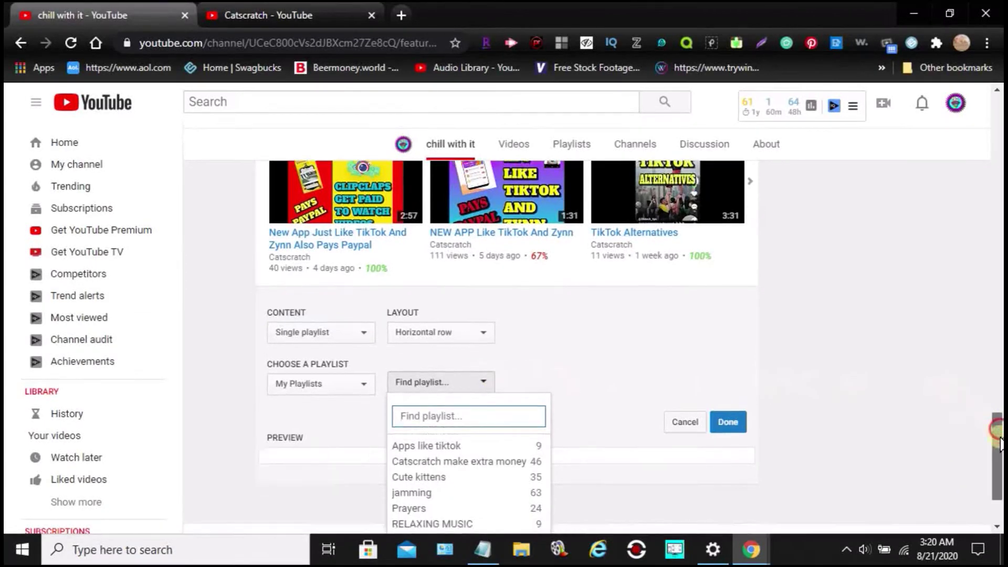
pyautogui.moveTo(997, 434); pyautogui.dragTo(997, 492)
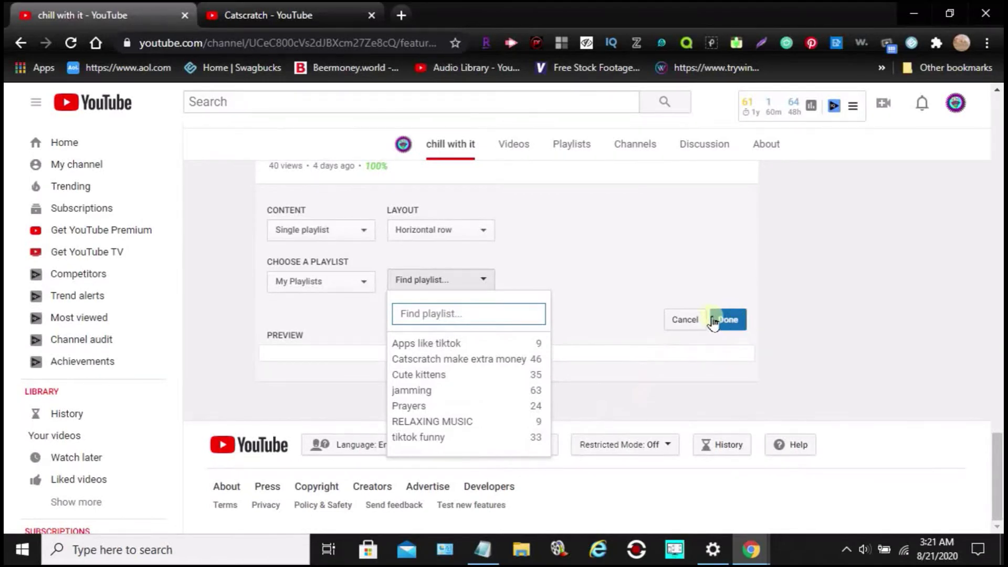
pyautogui.click(686, 319)
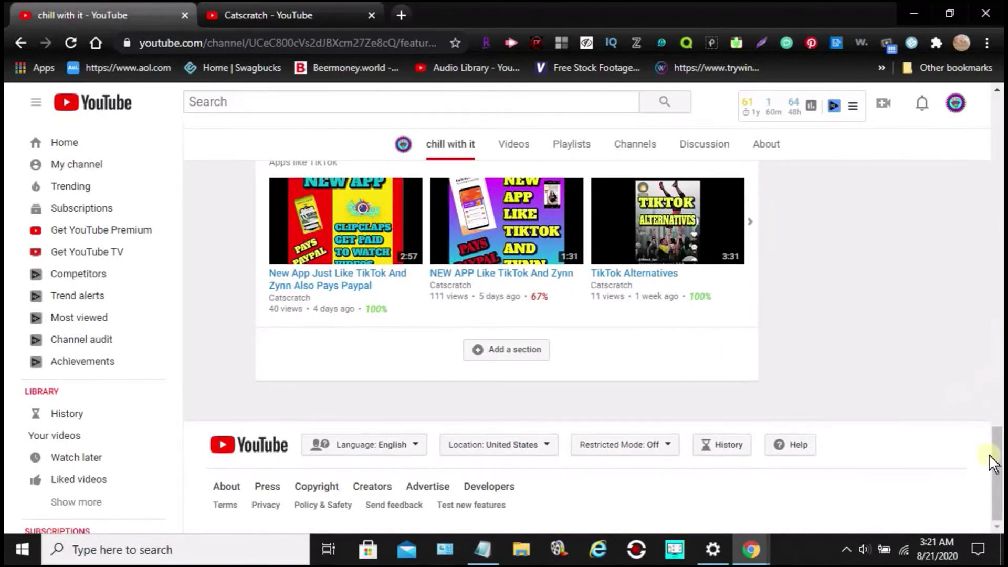
pyautogui.moveTo(989, 454); pyautogui.dragTo(997, 118)
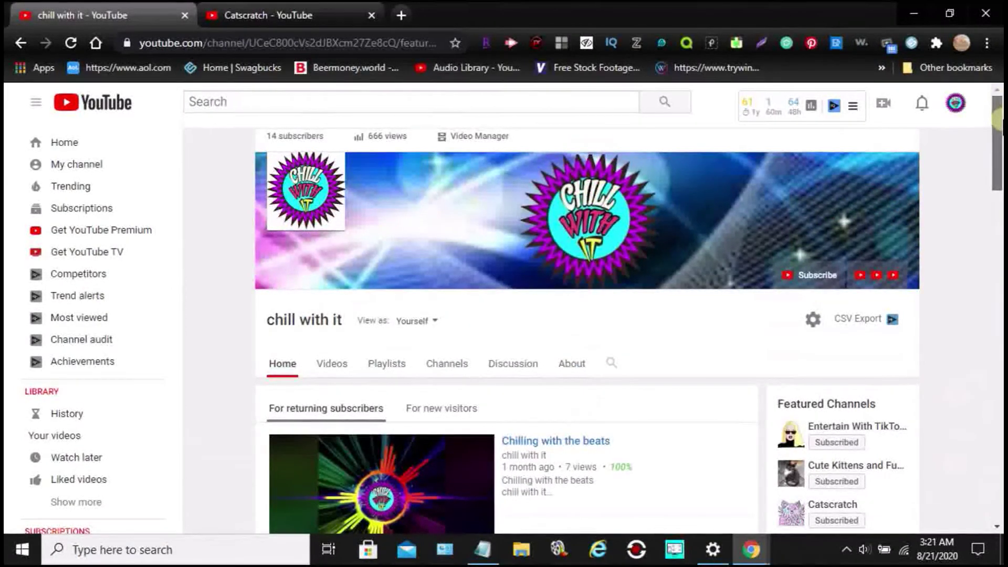
pyautogui.moveTo(996, 119)
pyautogui.mouseDown()
pyautogui.moveTo(996, 158)
pyautogui.moveTo(996, 119)
pyautogui.mouseUp()
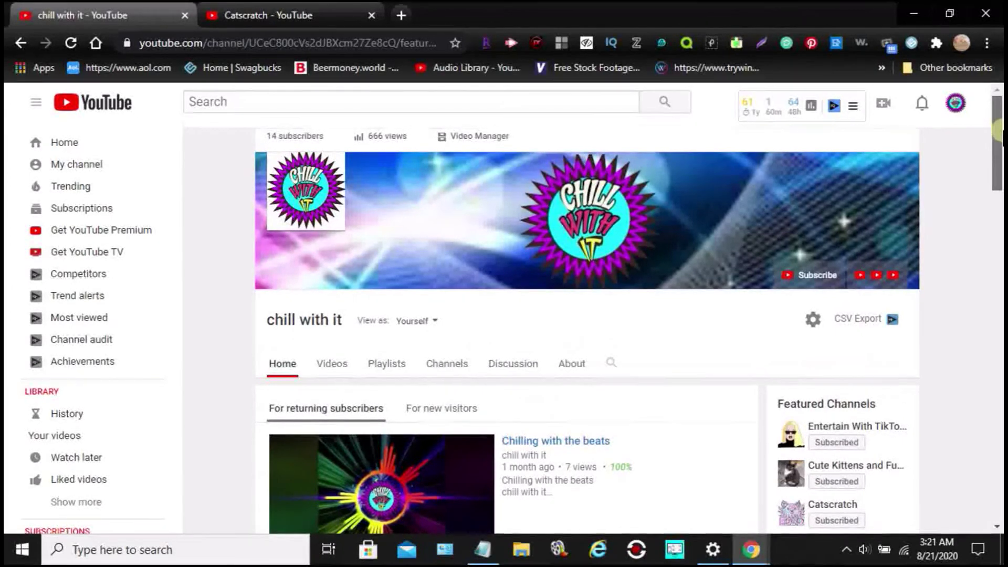
pyautogui.moveTo(995, 127)
pyautogui.mouseDown()
pyautogui.moveTo(996, 473)
pyautogui.moveTo(996, 134)
pyautogui.mouseUp()
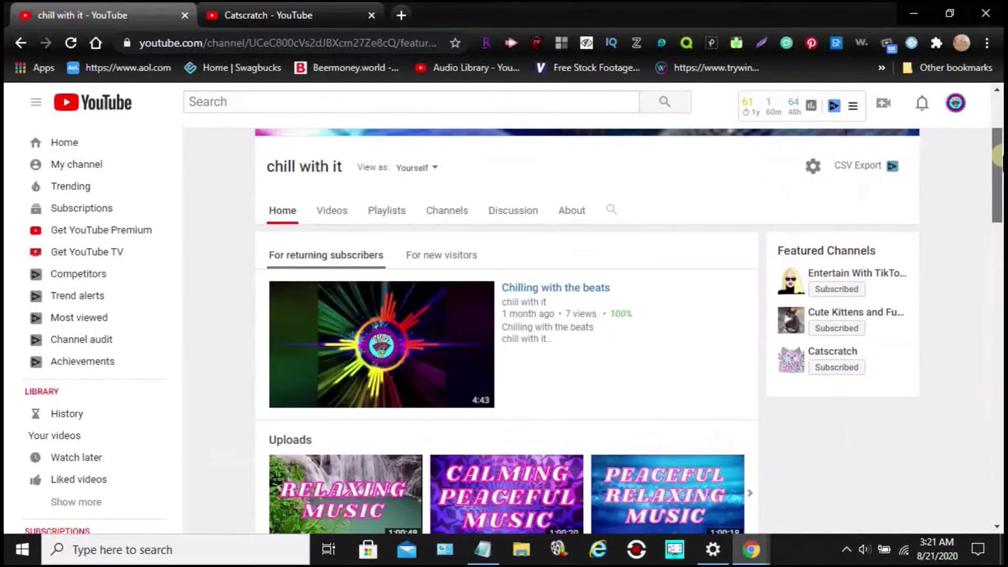
pyautogui.click(331, 211)
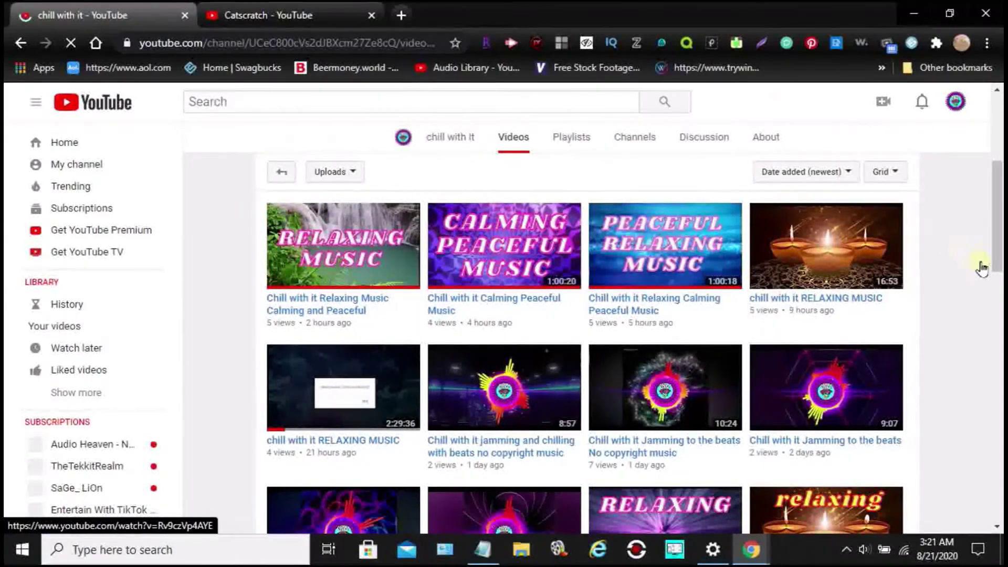
pyautogui.moveTo(999, 237)
pyautogui.mouseDown()
pyautogui.moveTo(998, 436)
pyautogui.moveTo(997, 166)
pyautogui.mouseUp()
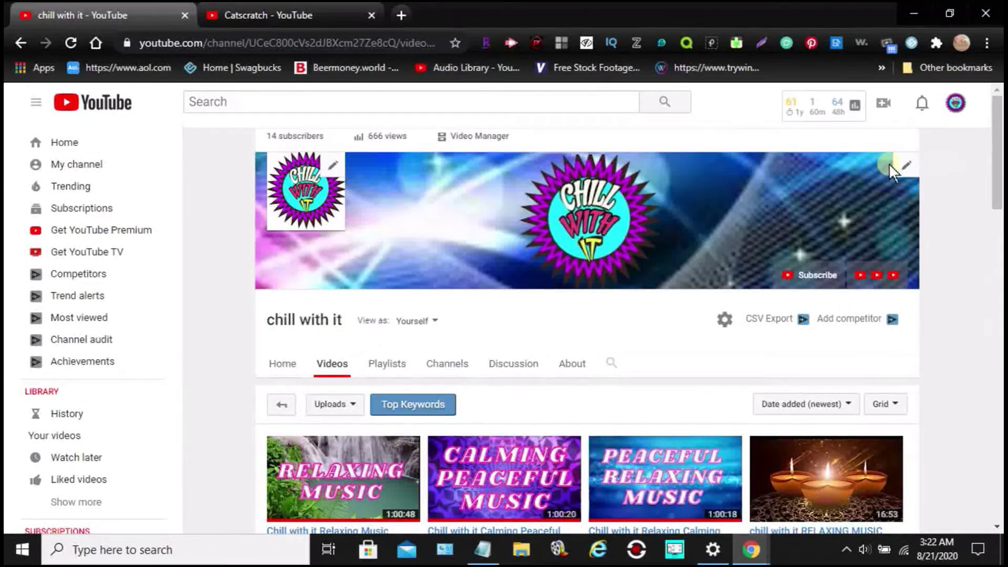
# Show the banner's Edit links and Edit channel art options.
pyautogui.click(903, 167)
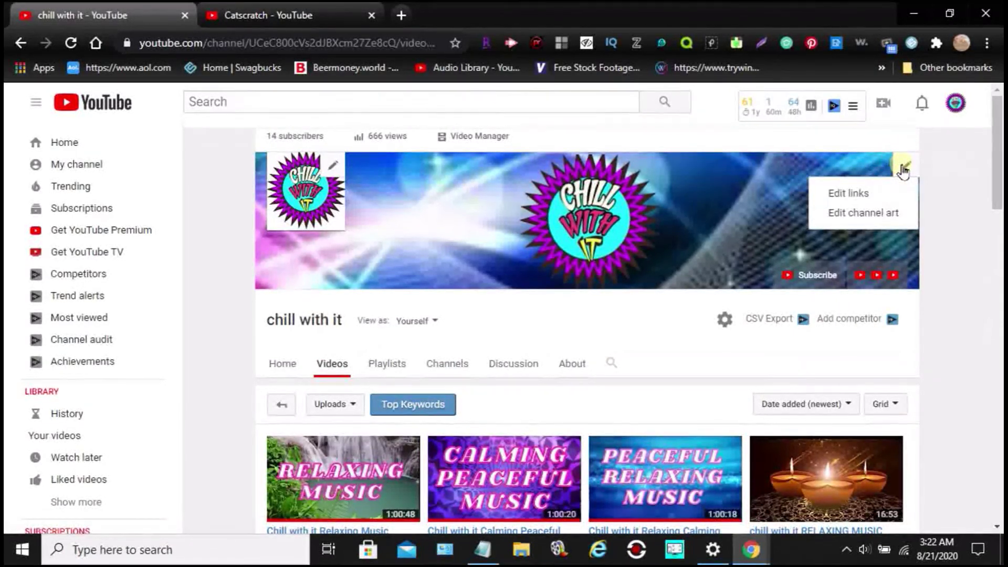